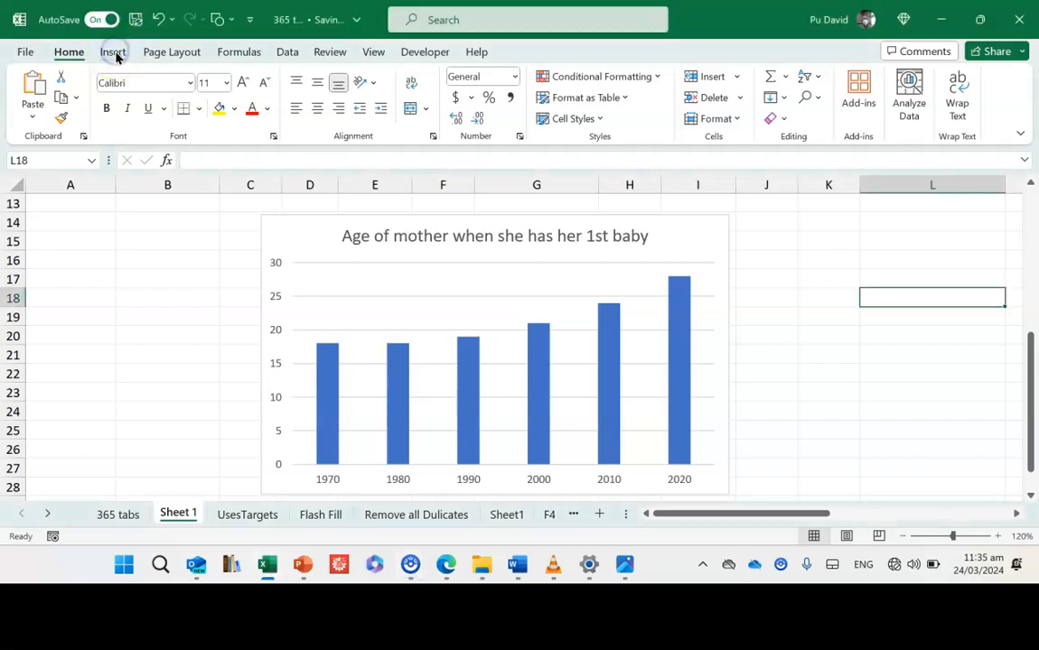
- Insert a left-facing block arrow shape about 2.4 cm long just right of the chart, beside the 2020 column
left_click(114, 52)
left_click(204, 108)
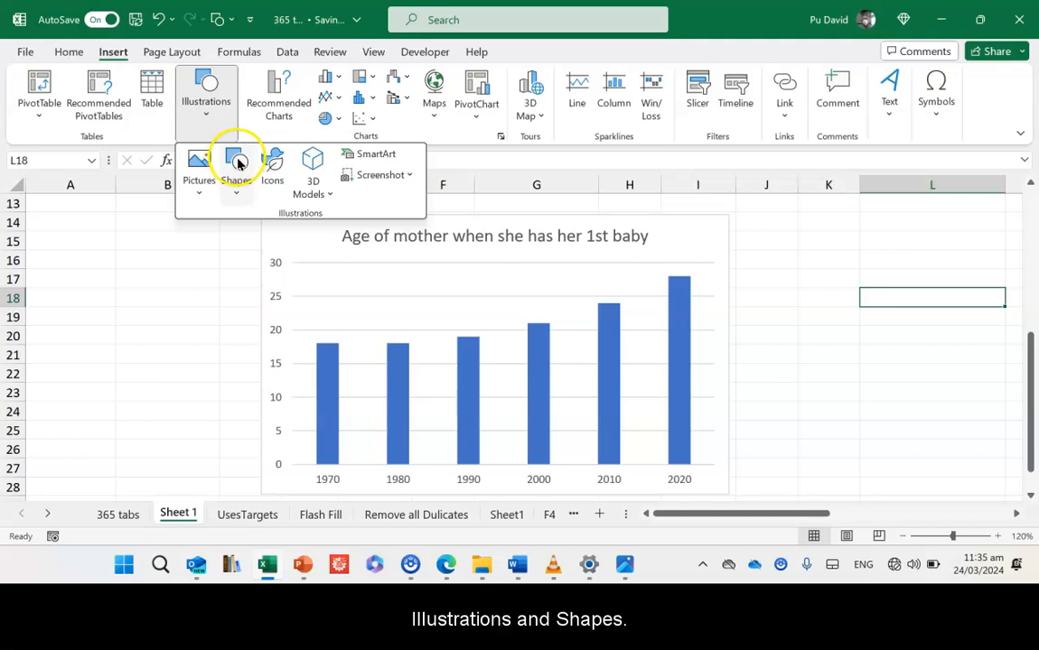
left_click(238, 163)
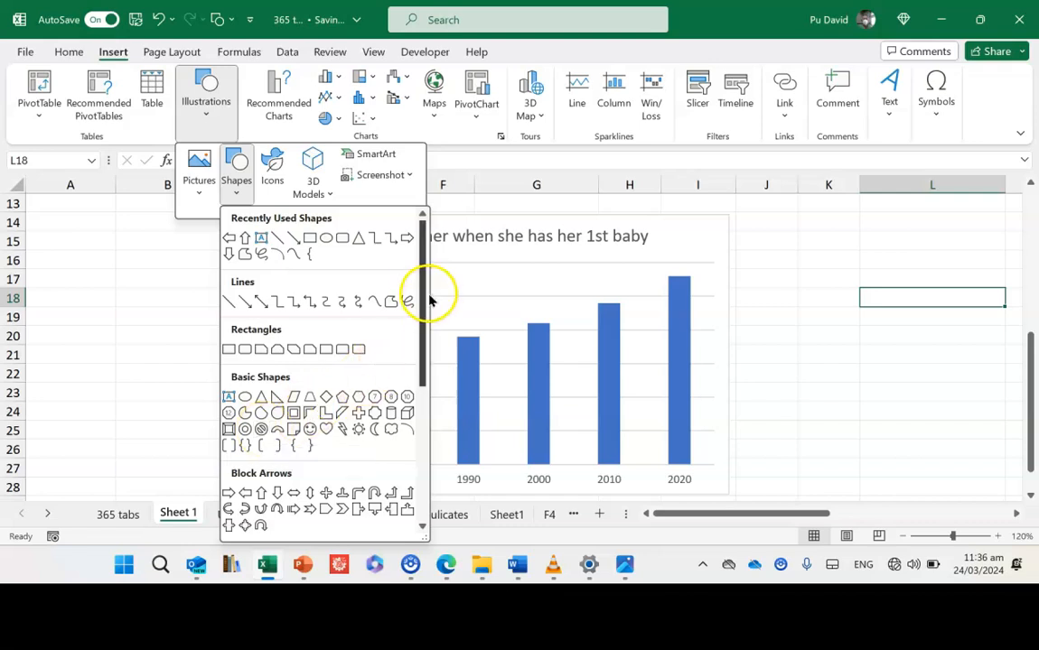
left_click_drag(422, 288, 418, 353)
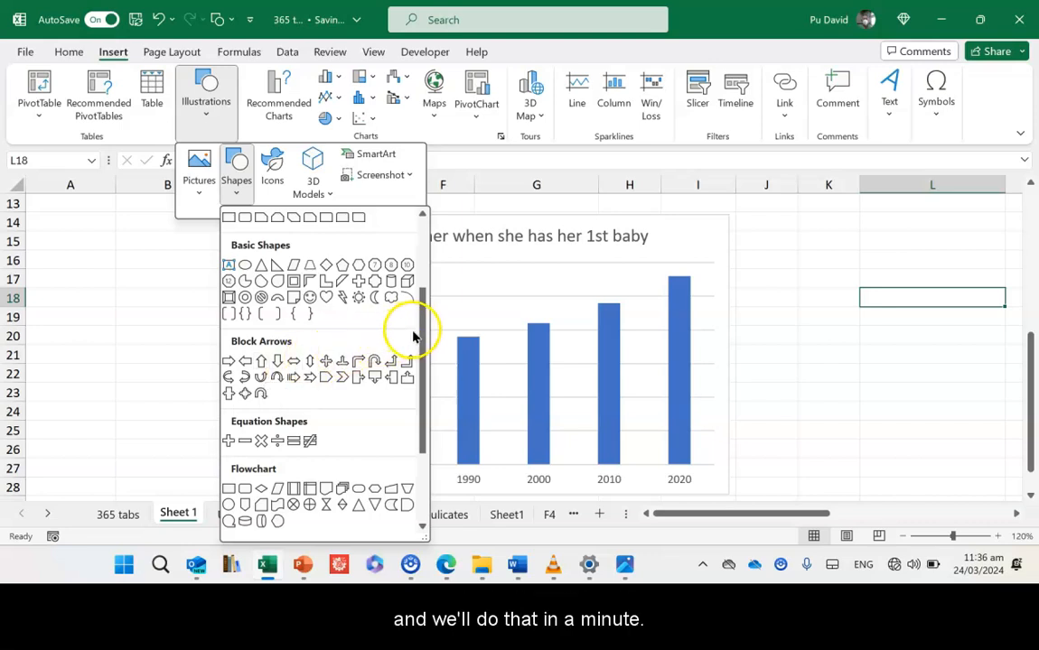
left_click_drag(425, 327, 420, 377)
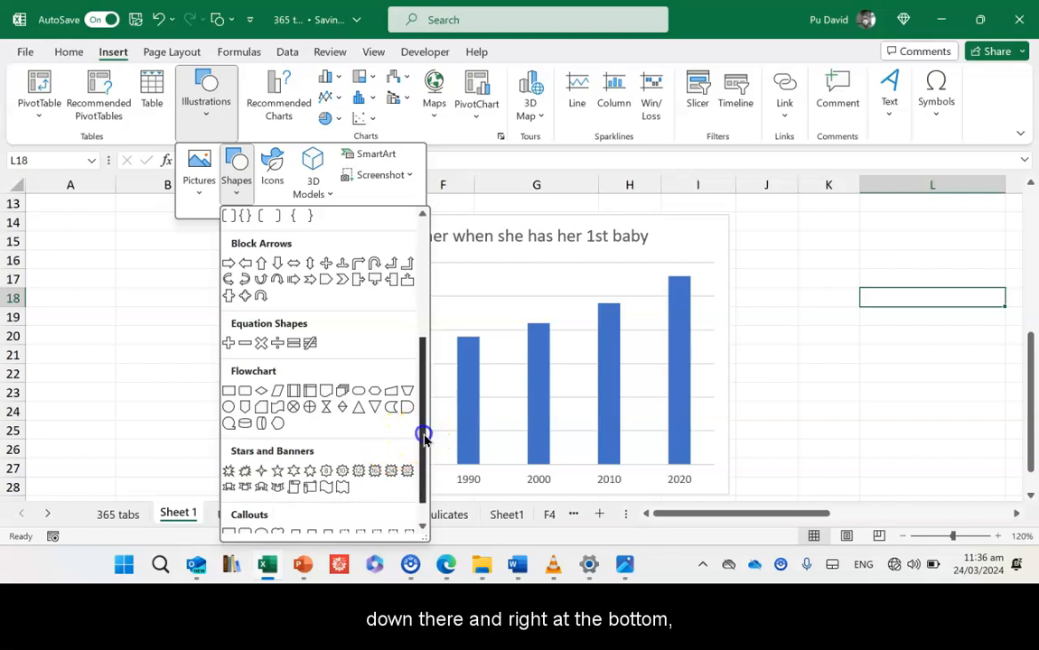
left_click_drag(422, 432, 419, 474)
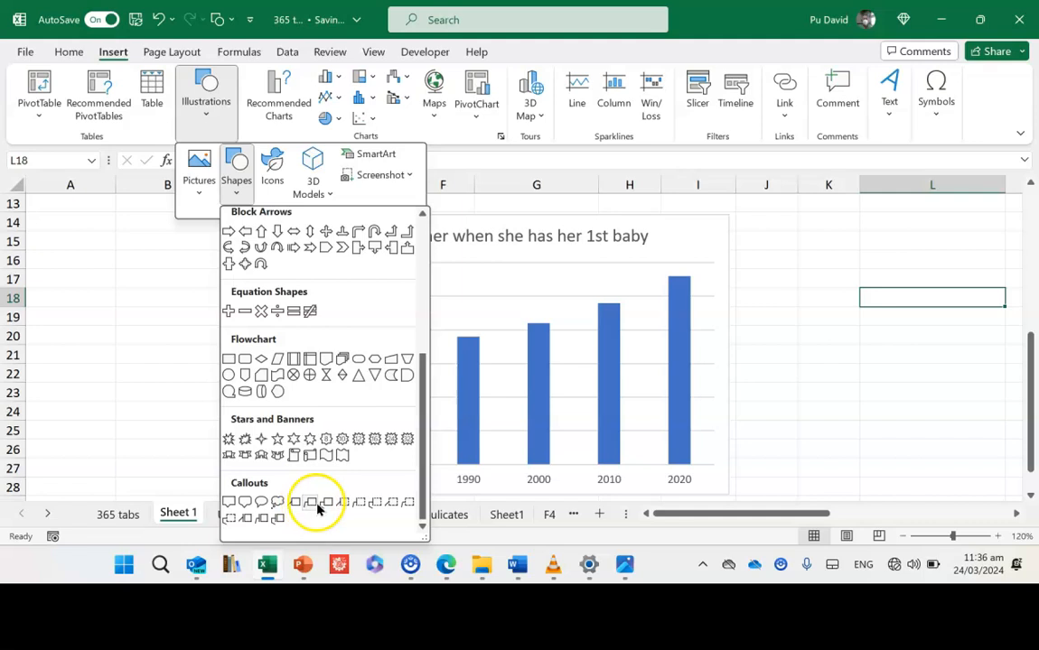
left_click_drag(421, 476, 438, 284)
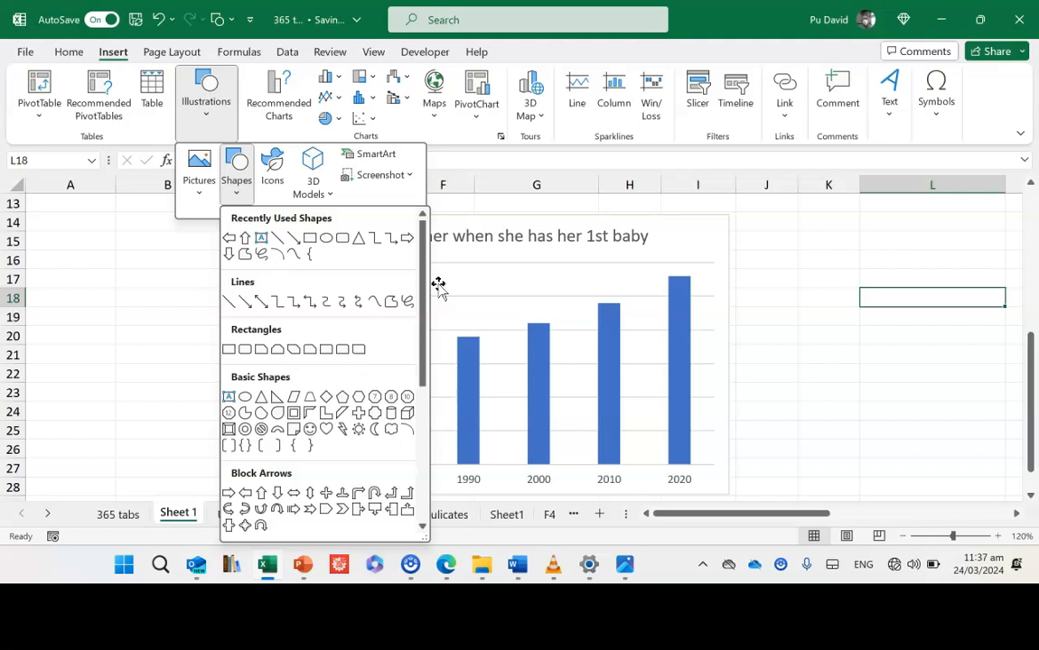
left_click(246, 495)
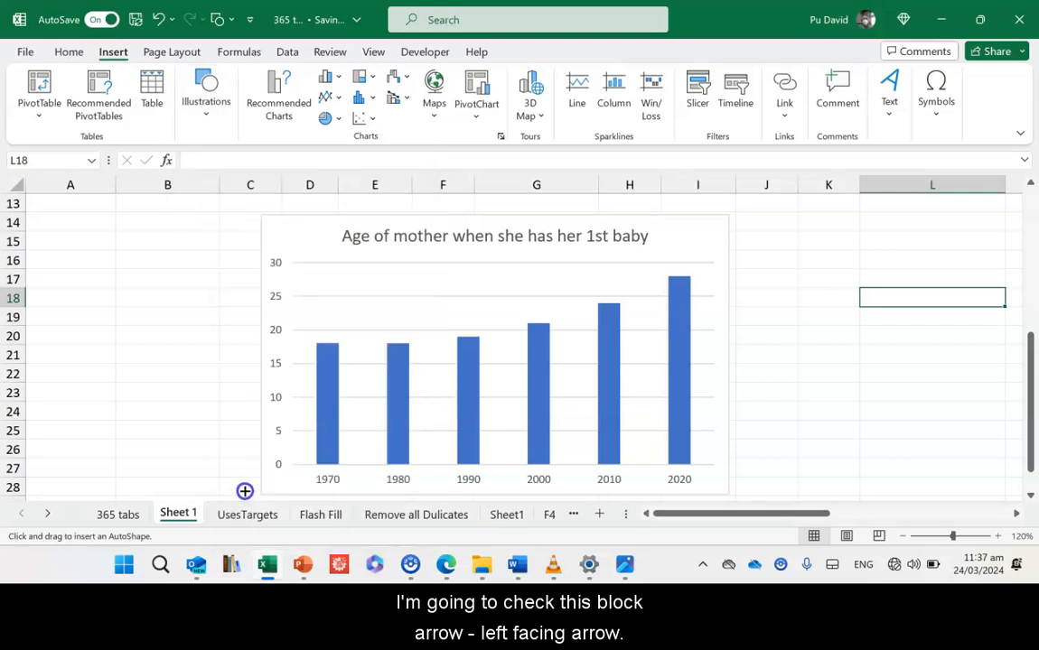
mouse_move(737, 318)
left_mouse_down()
mouse_move(819, 314)
mouse_move(826, 339)
mouse_move(824, 246)
mouse_move(815, 289)
mouse_move(843, 290)
mouse_move(823, 298)
left_mouse_up()
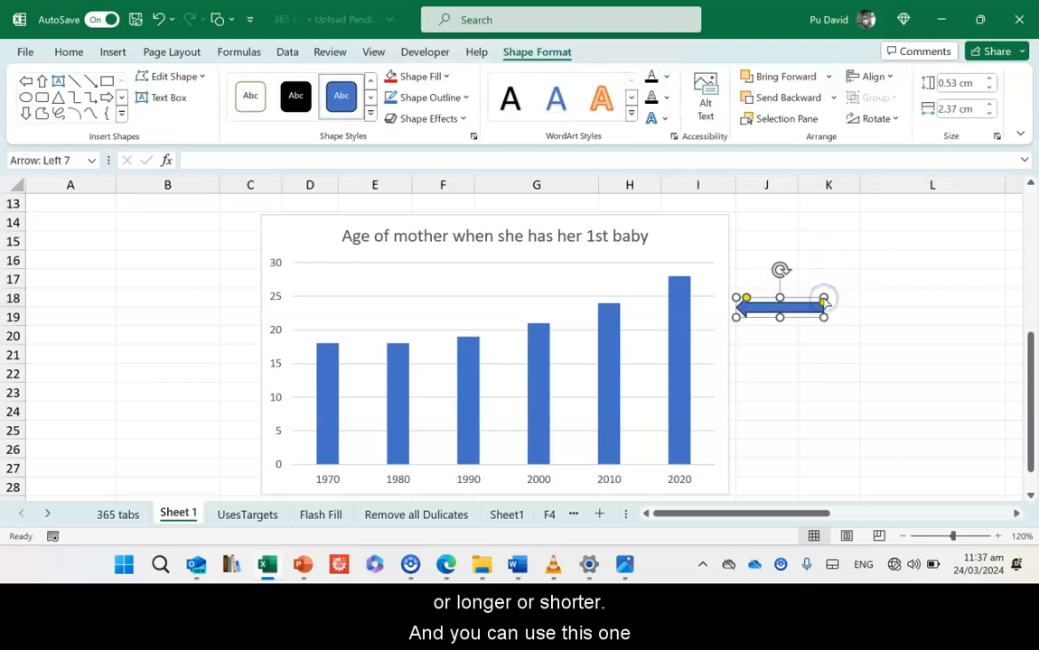
- Rotate the arrow slightly clockwise so its tail tilts downward
left_click(779, 269)
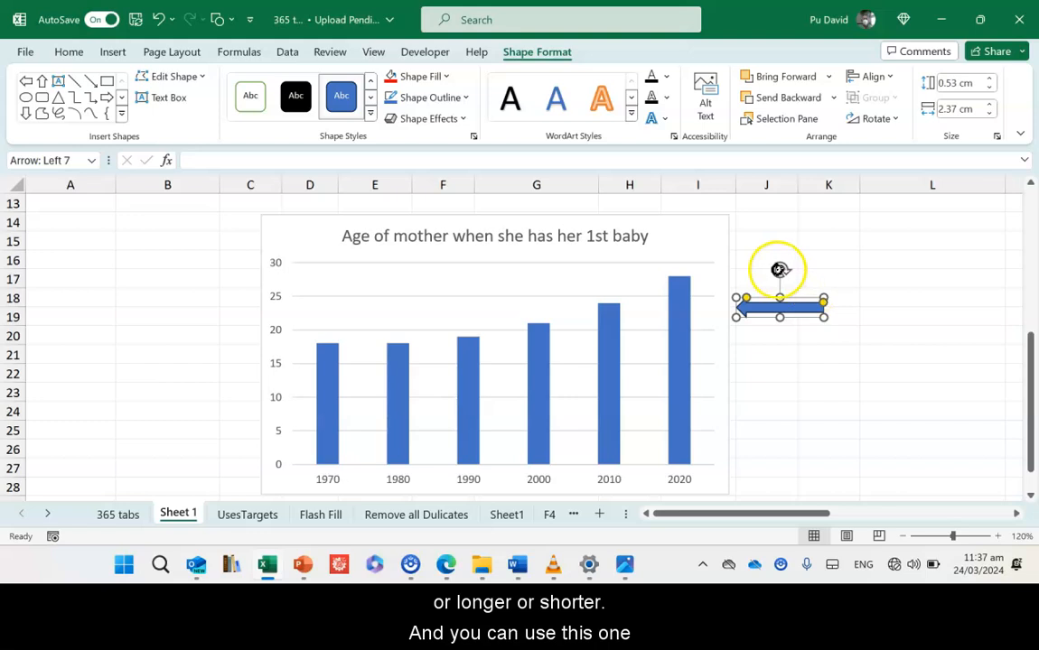
mouse_move(779, 269)
left_mouse_down()
mouse_move(798, 273)
mouse_move(765, 275)
mouse_move(748, 294)
mouse_move(774, 275)
mouse_move(783, 286)
left_mouse_up()
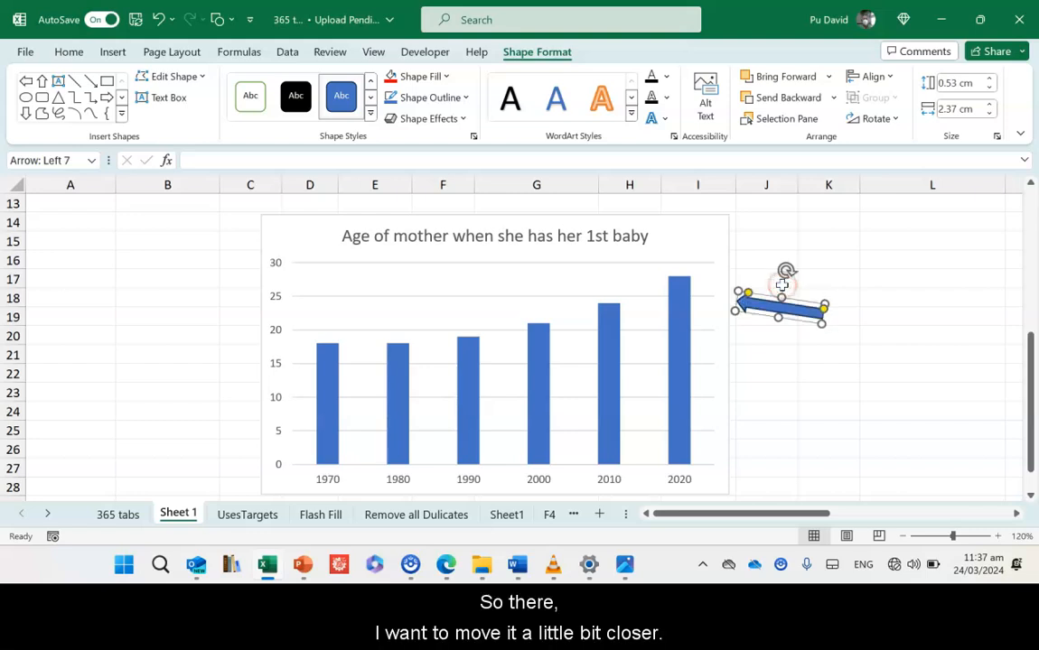
left_click_drag(799, 299, 774, 298)
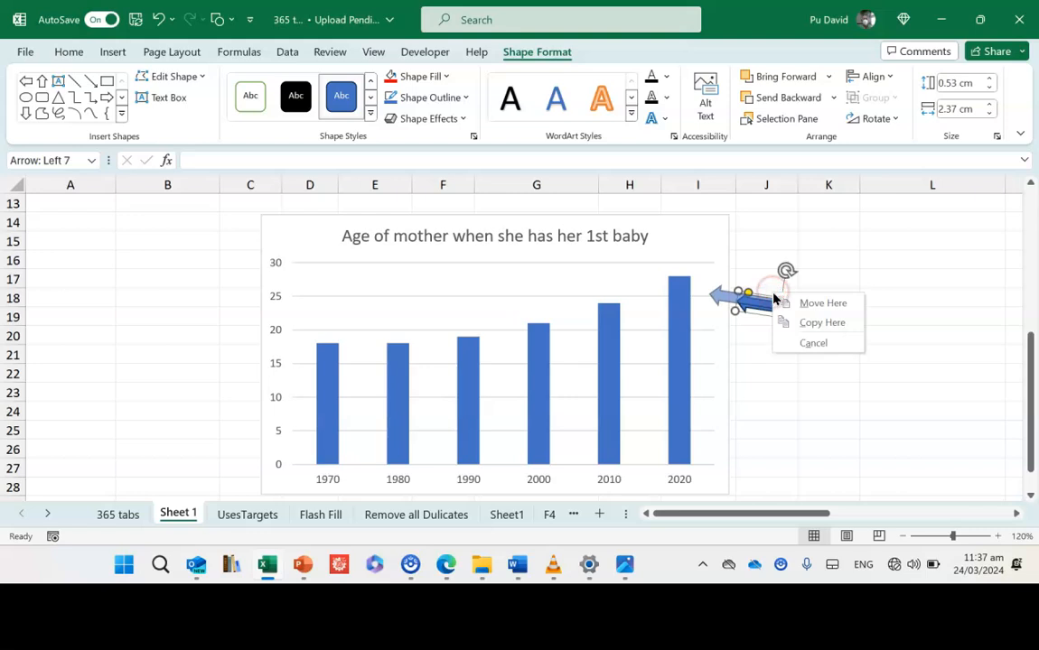
left_click(762, 264)
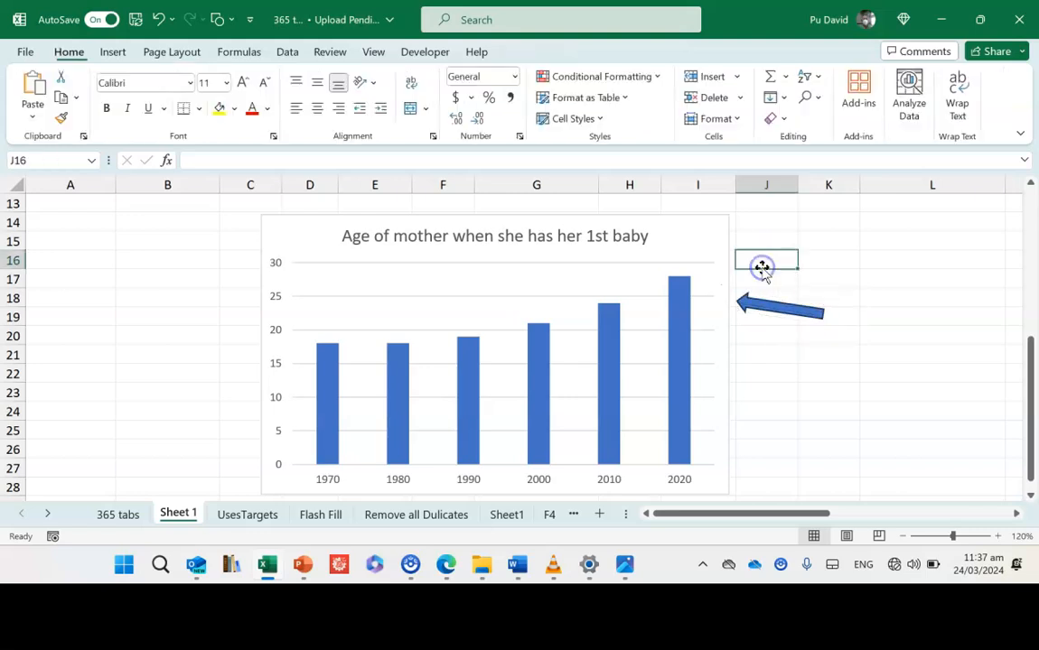
- Fill the arrow shape with standard red
left_click(763, 306)
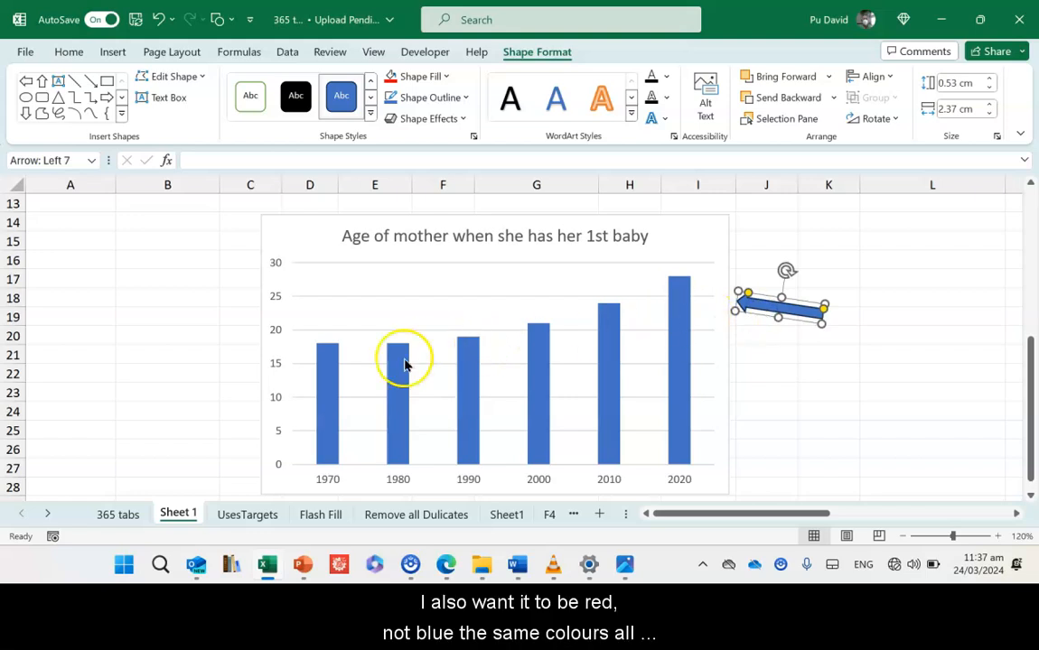
left_click(423, 79)
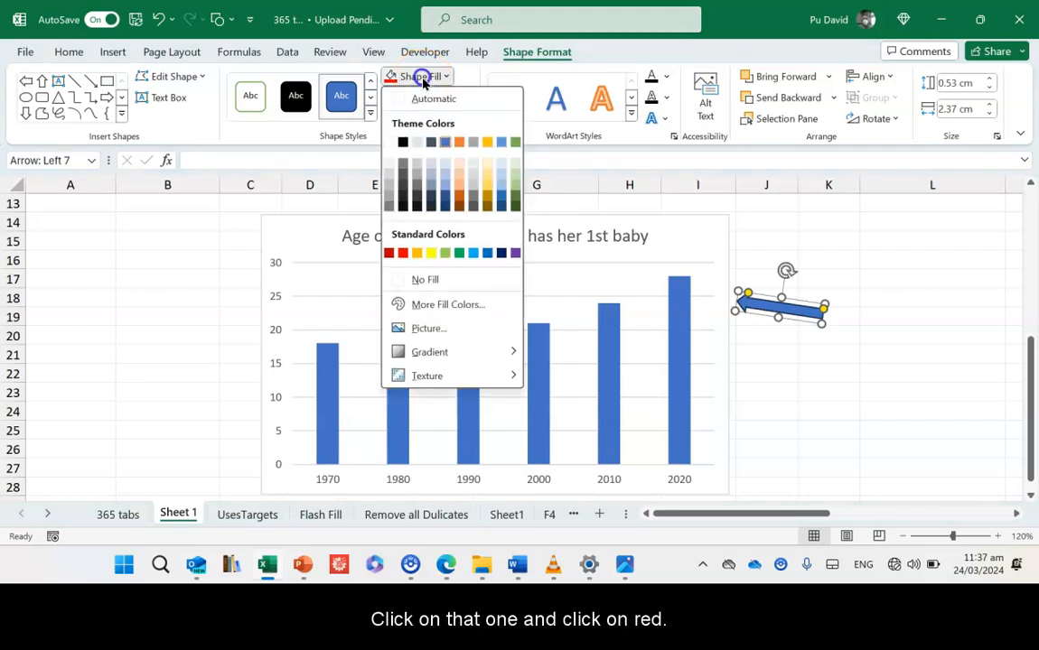
left_click(404, 253)
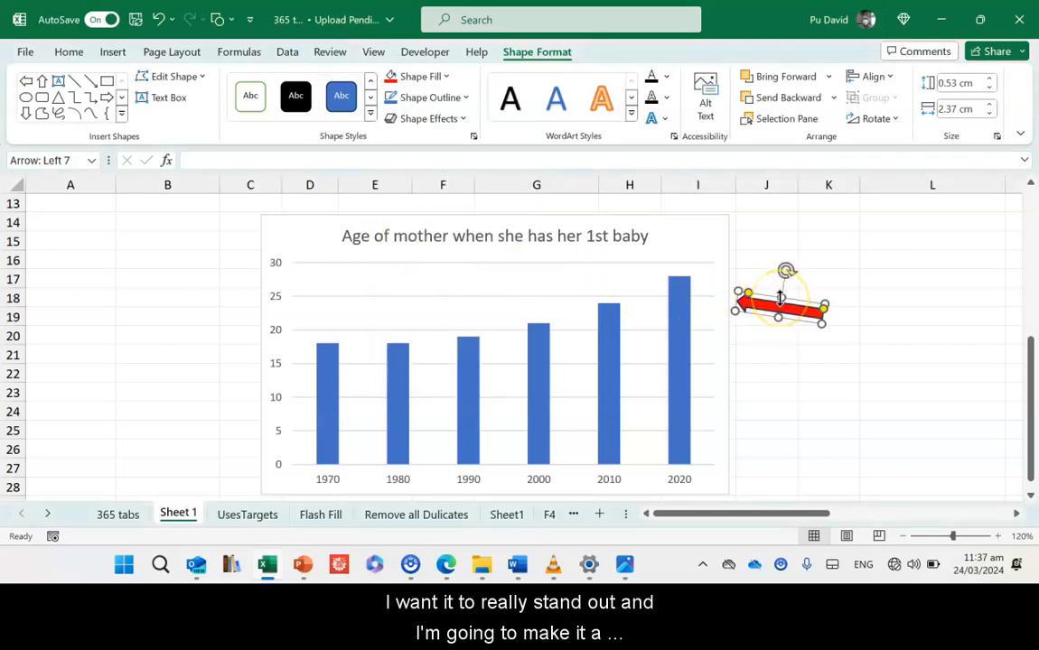
- Move the arrow so its tip points at the top of the 2020 column
left_click_drag(779, 298, 739, 282)
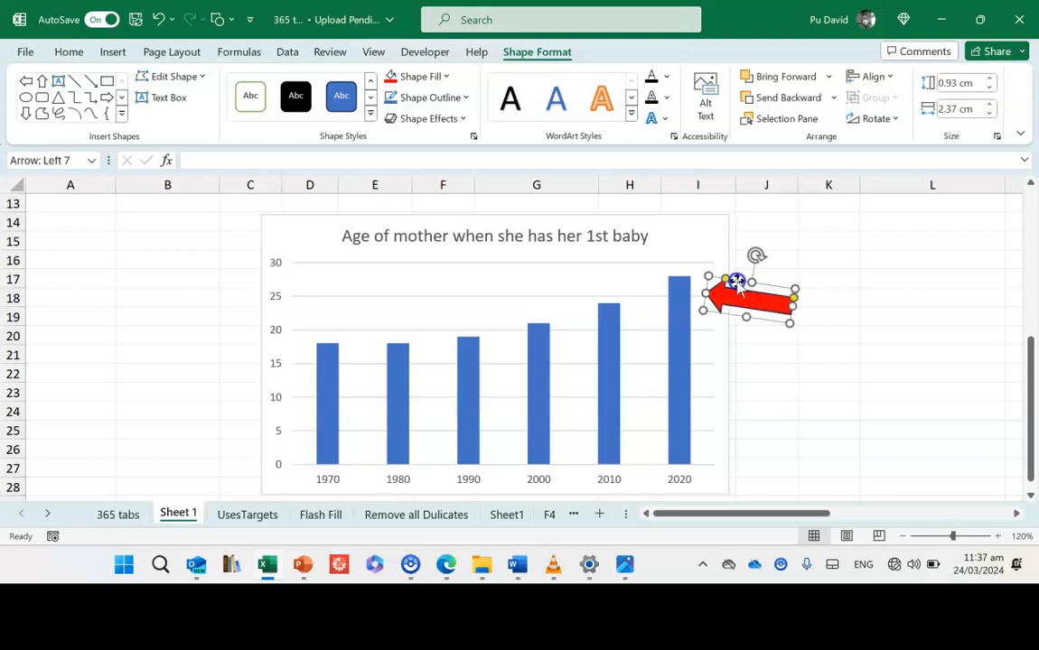
left_click(851, 220)
left_click(855, 221)
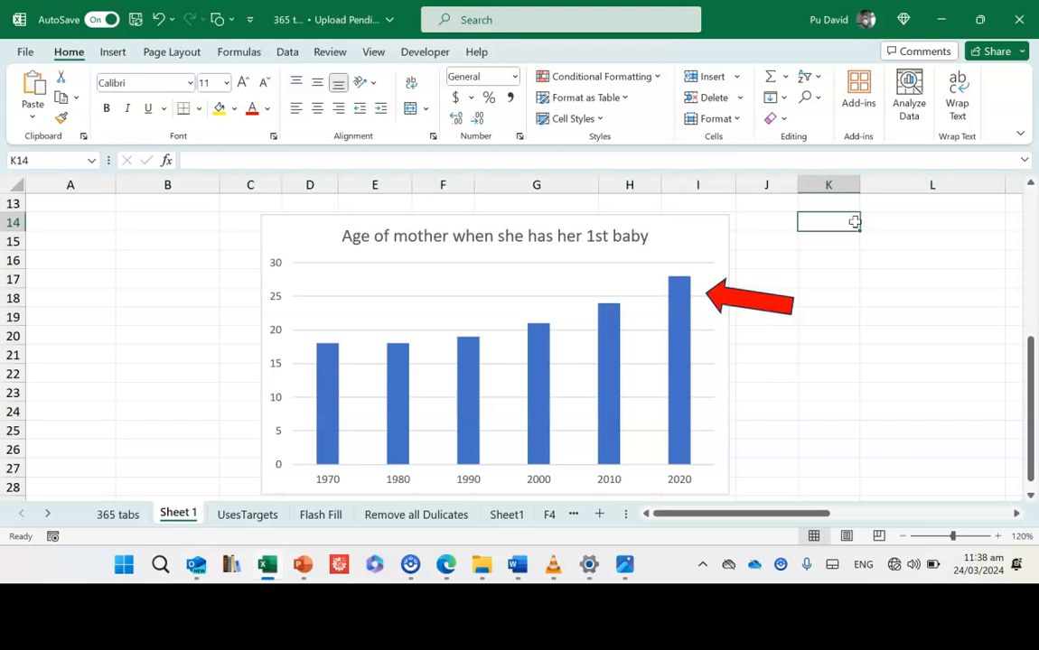
- Draw a text box to the right of the arrow and enter Increasing Fast
left_click(127, 56)
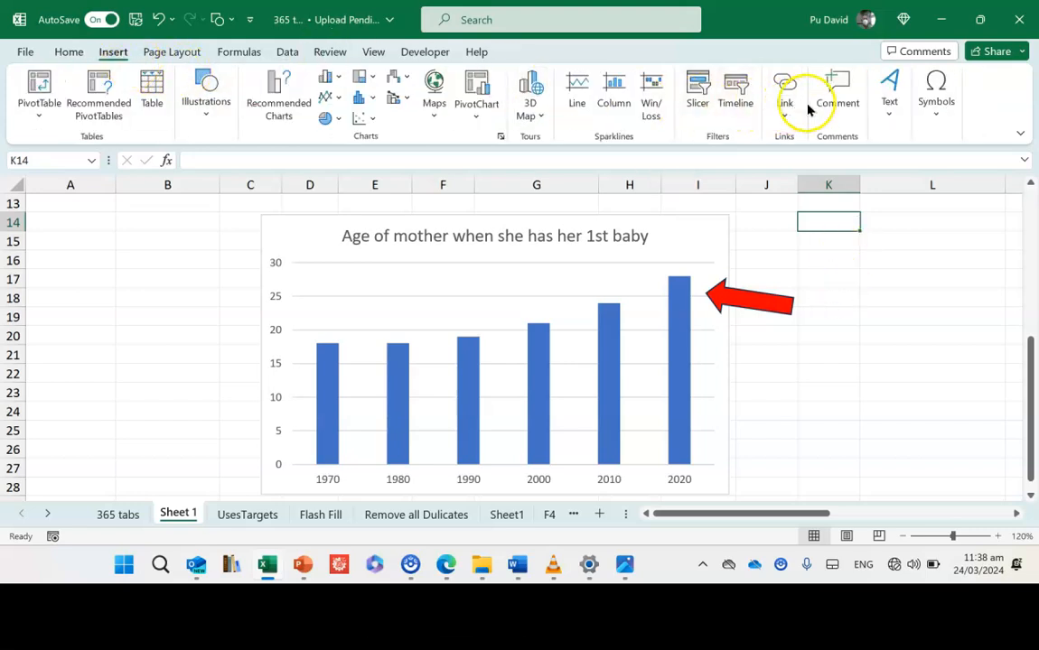
left_click(888, 104)
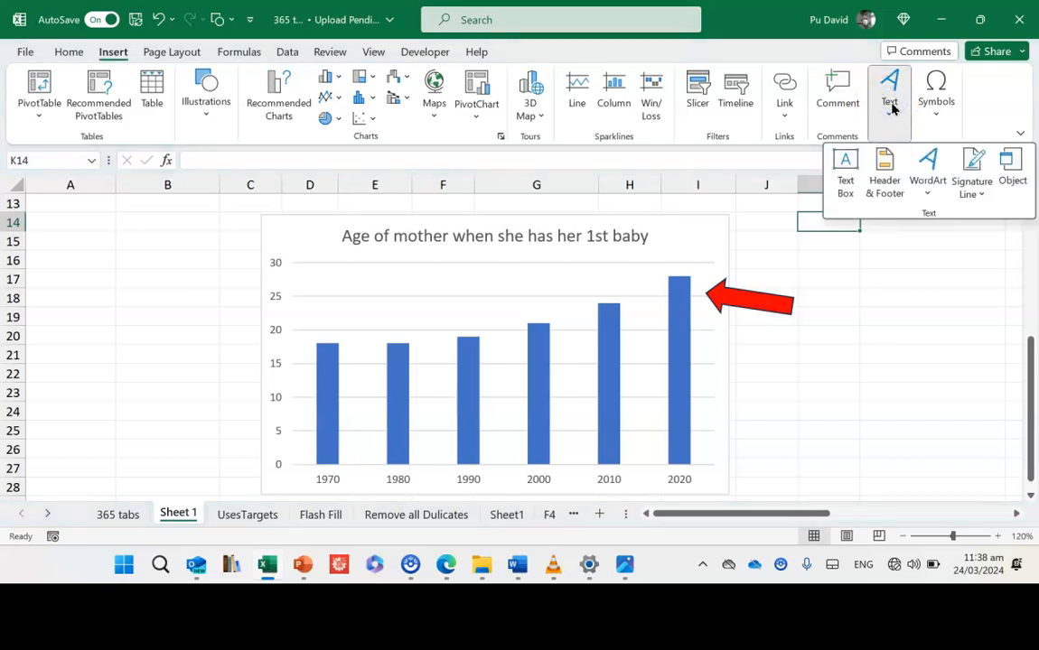
left_click(850, 165)
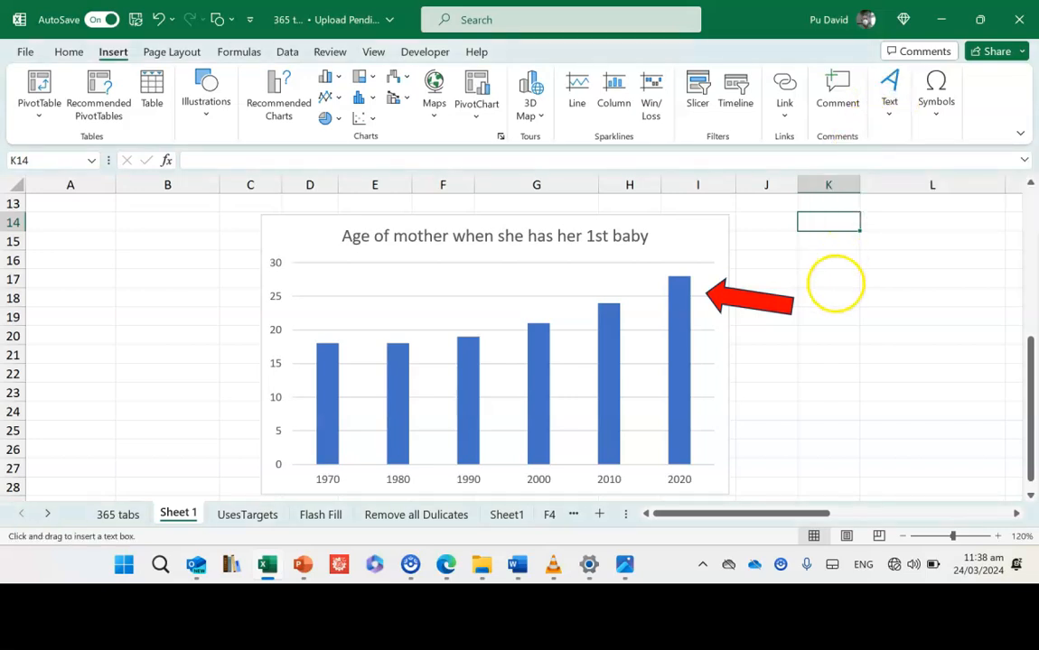
left_click_drag(836, 291, 972, 343)
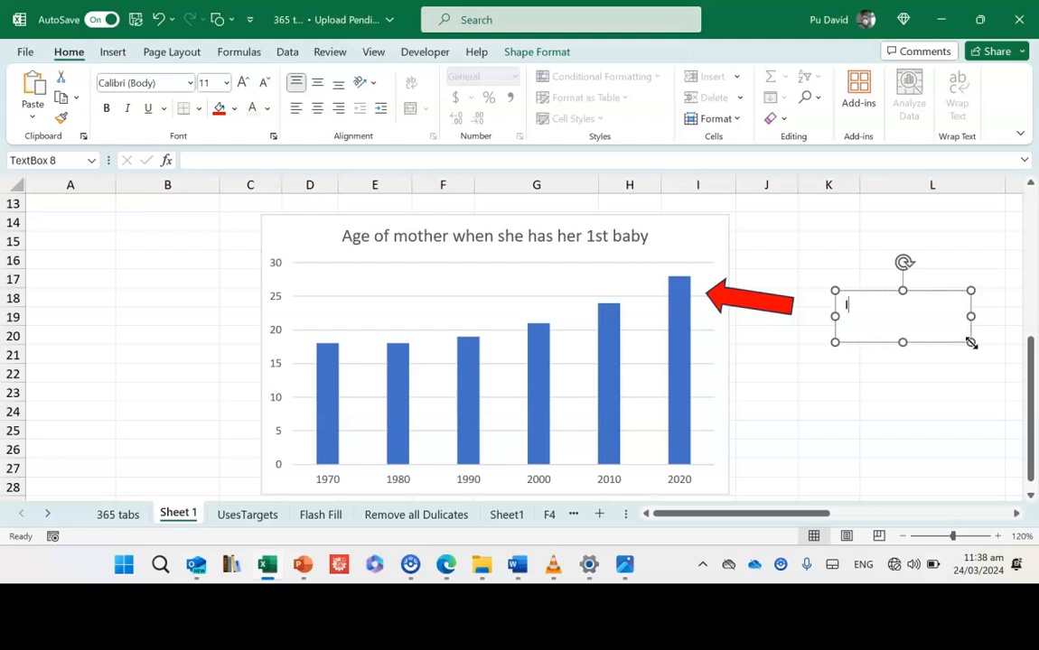
type("Increasing Fast")
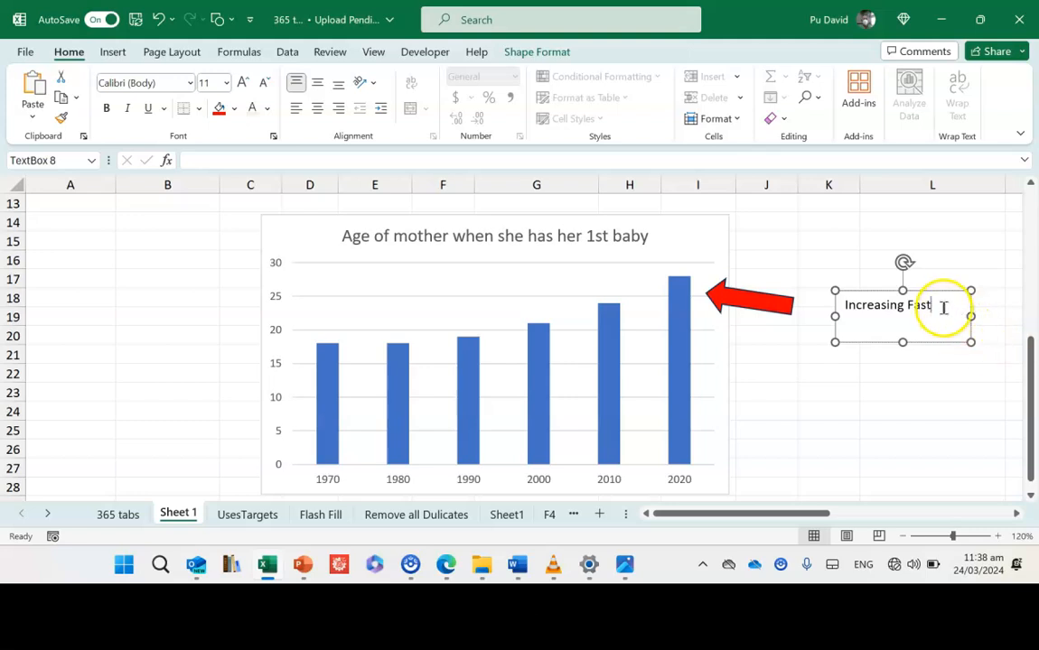
- Set the text box's text to 14 pt and shrink the box's height to fit the line
left_click_drag(939, 307, 894, 298)
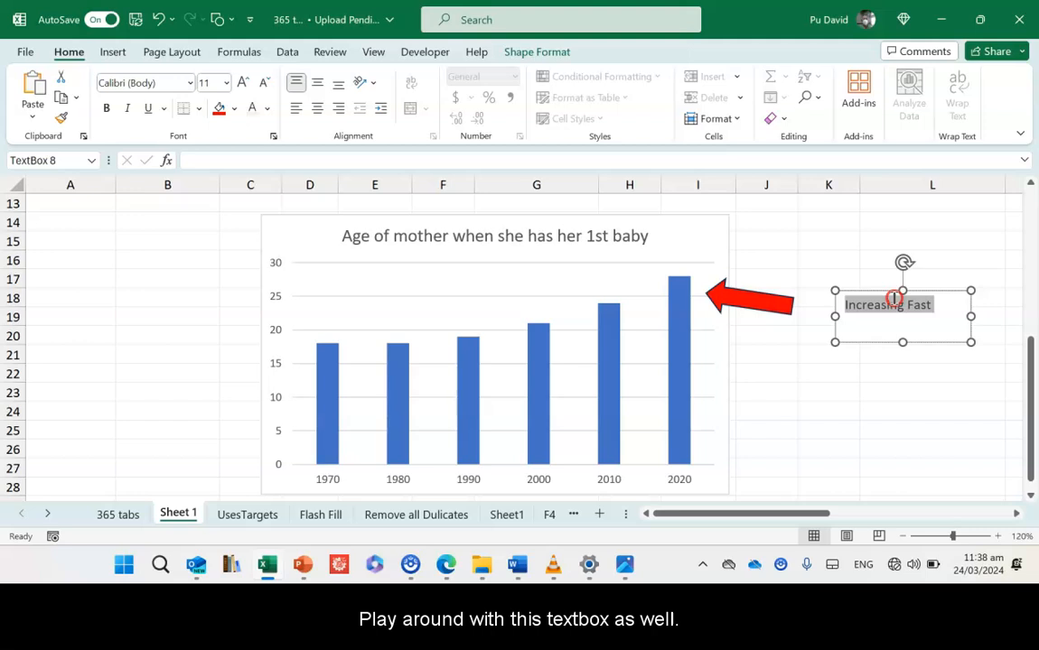
right_click(894, 298)
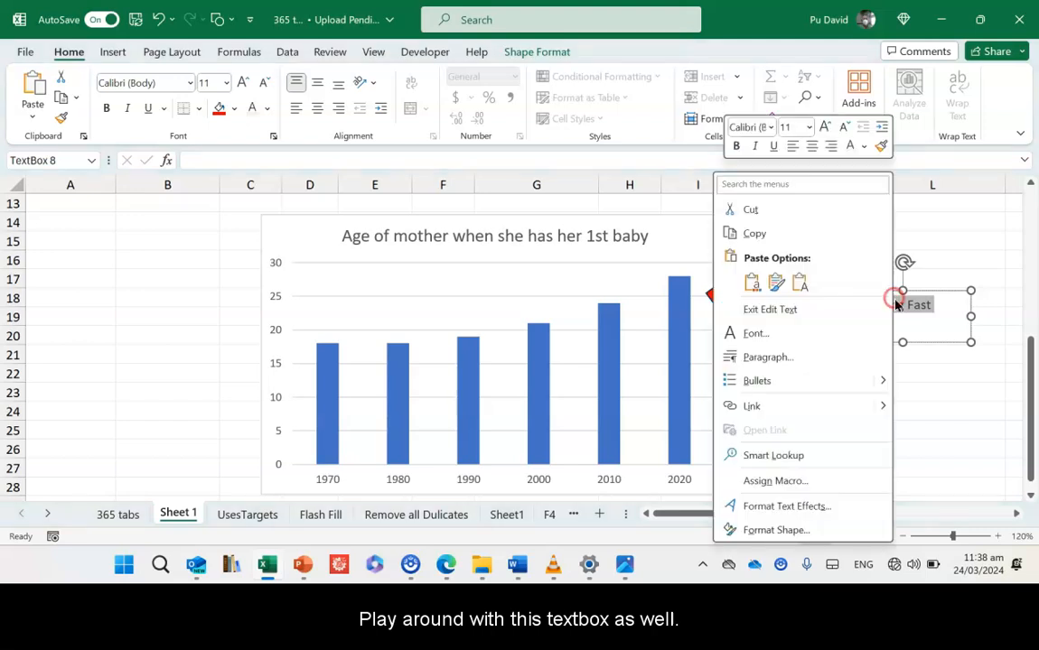
left_click(811, 134)
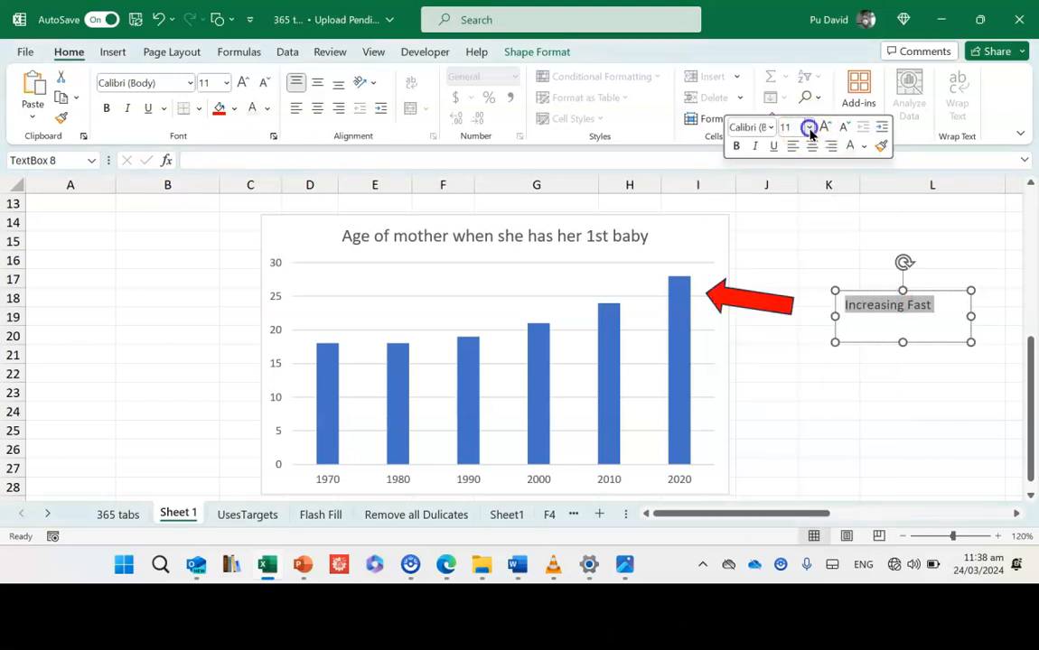
left_click(811, 131)
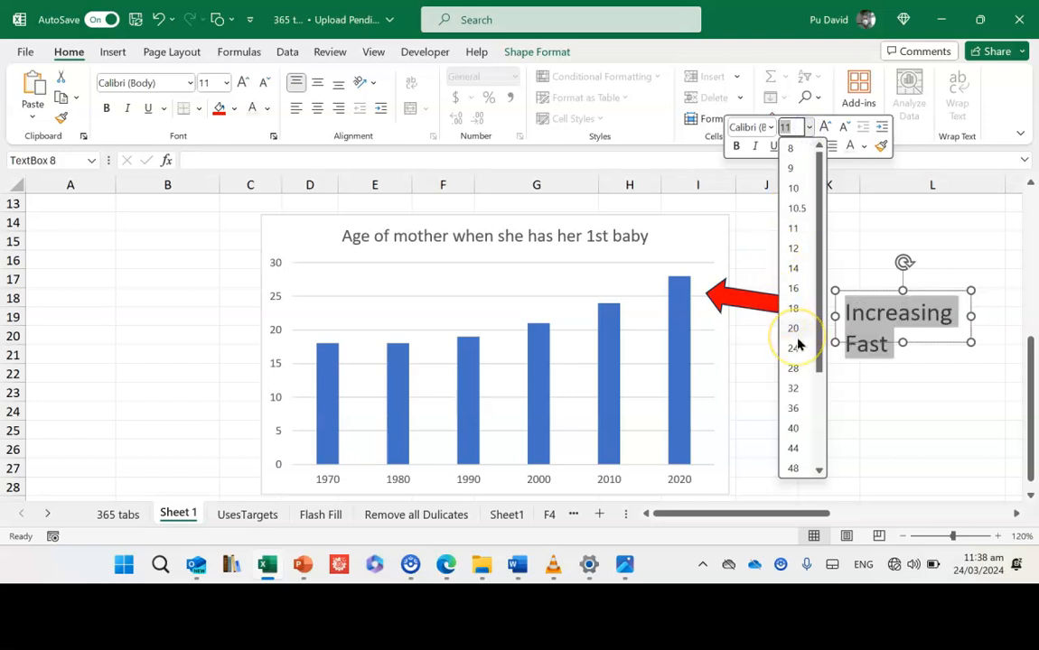
left_click(795, 270)
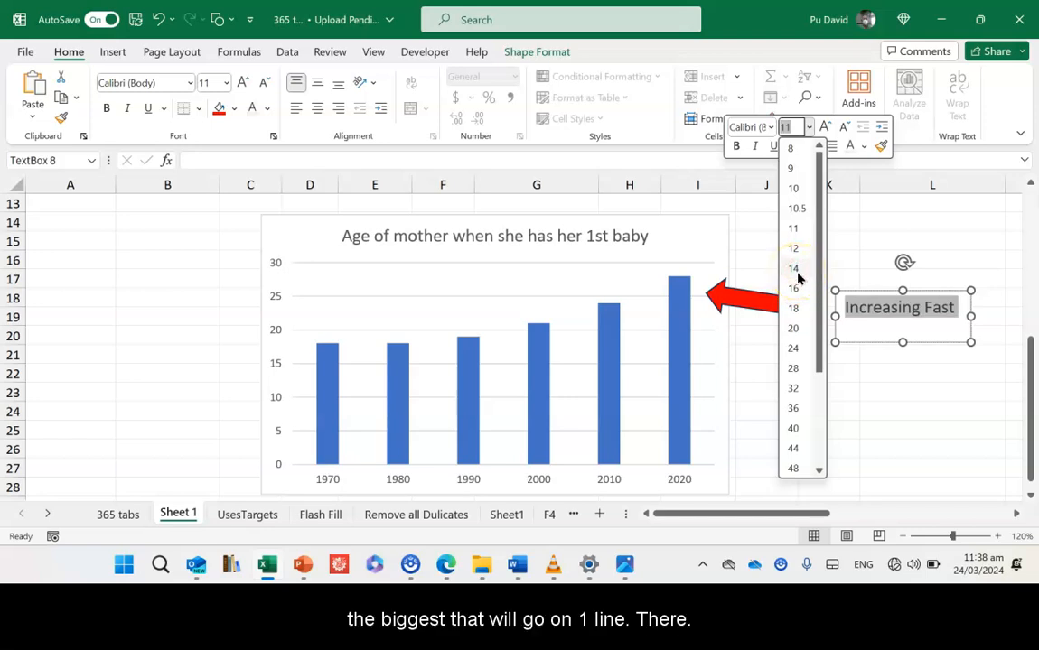
left_click(797, 271)
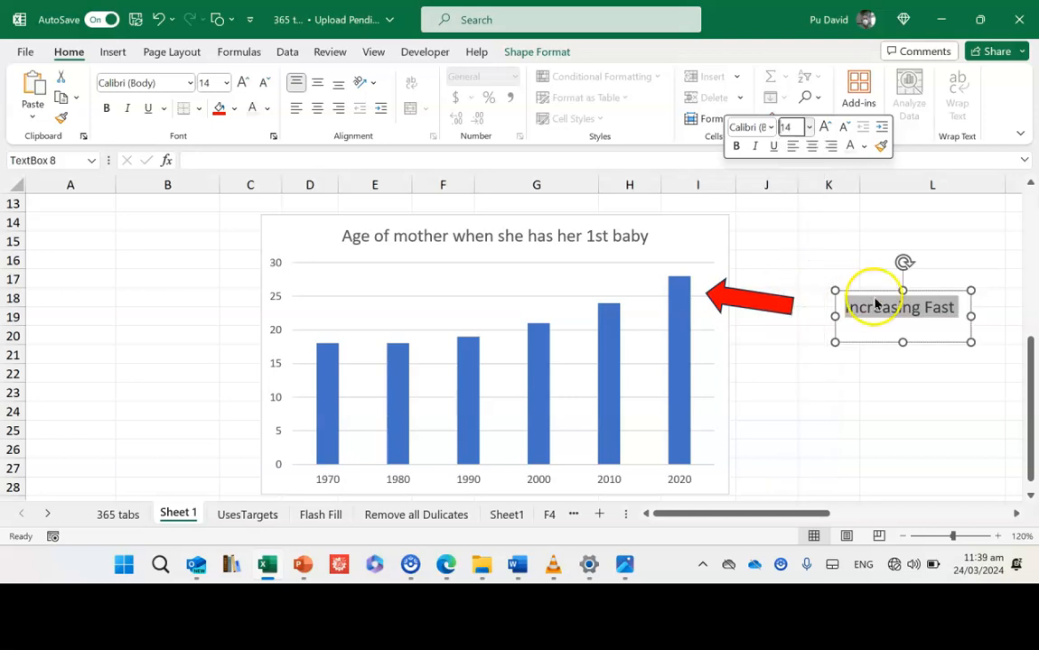
left_click_drag(902, 341, 902, 326)
left_click(960, 362)
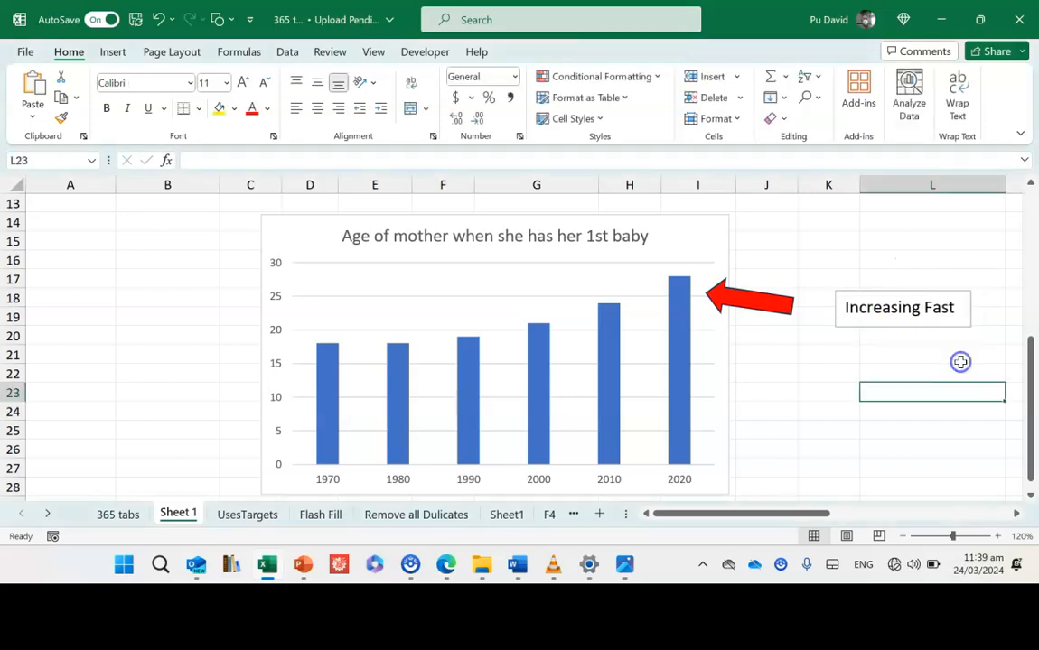
- Fill the Increasing Fast text box red
left_click(970, 311)
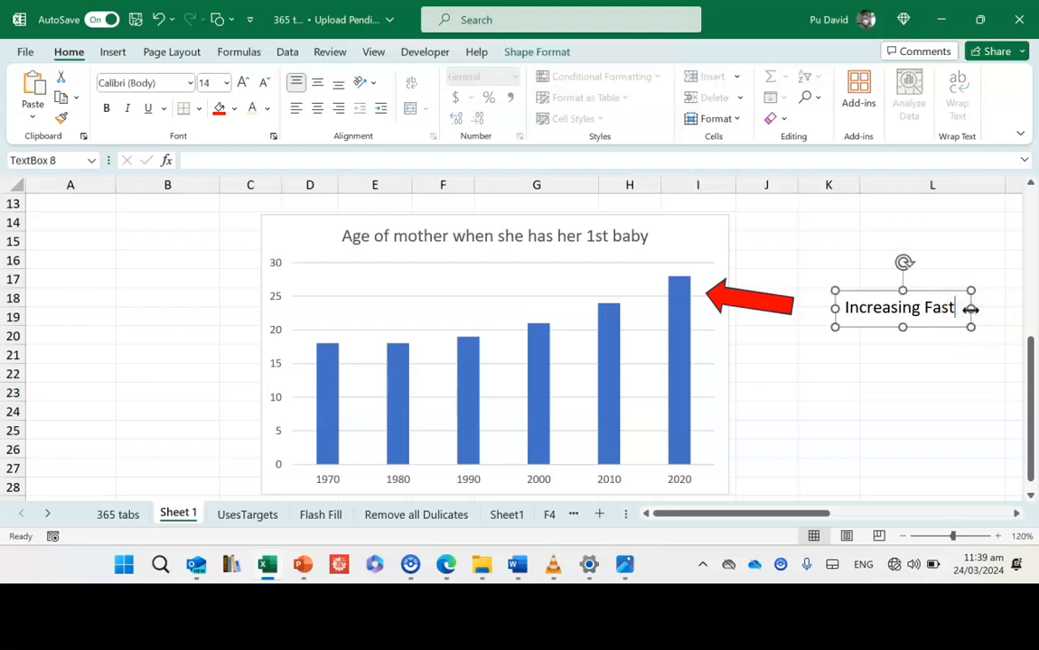
left_click(219, 109)
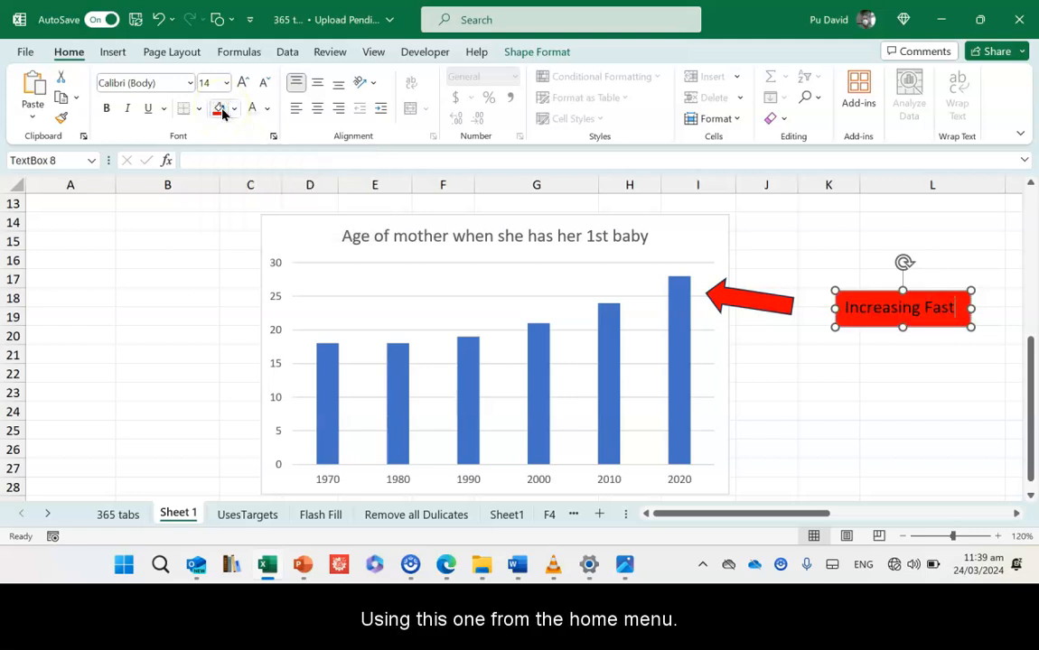
left_click(791, 392)
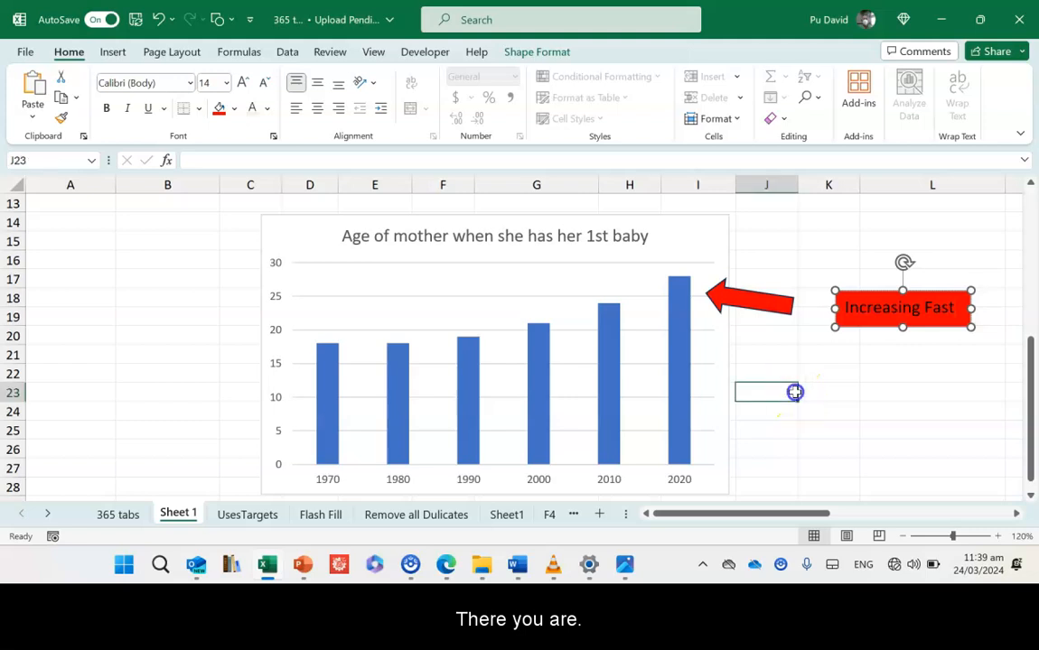
- Move the text box left so it sits against the arrow's tail
right_click(926, 352)
left_click(926, 351)
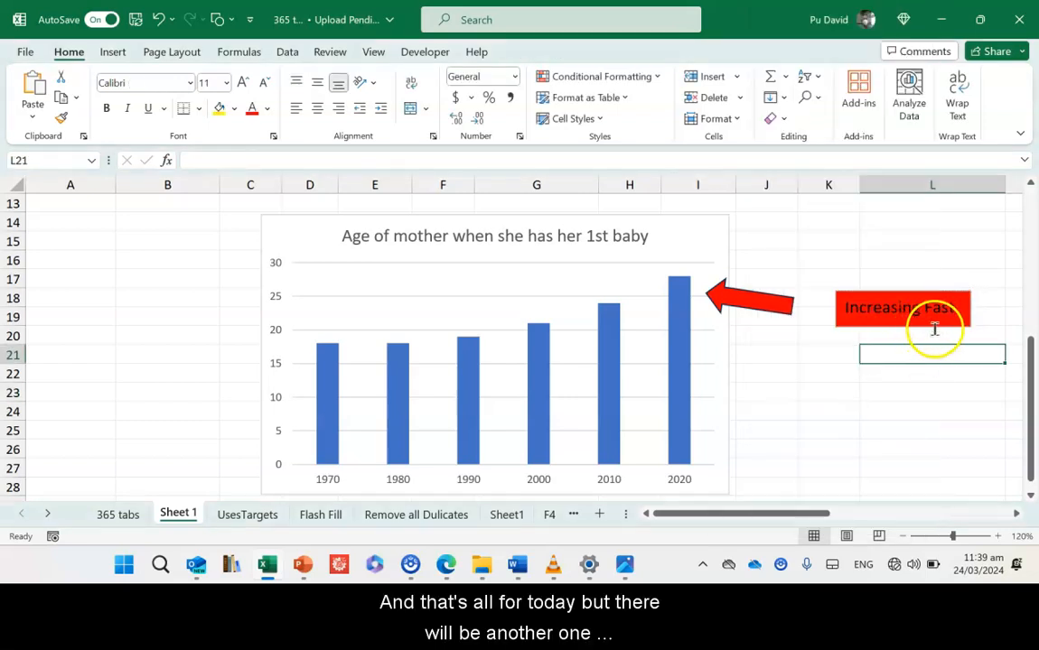
left_click(935, 327)
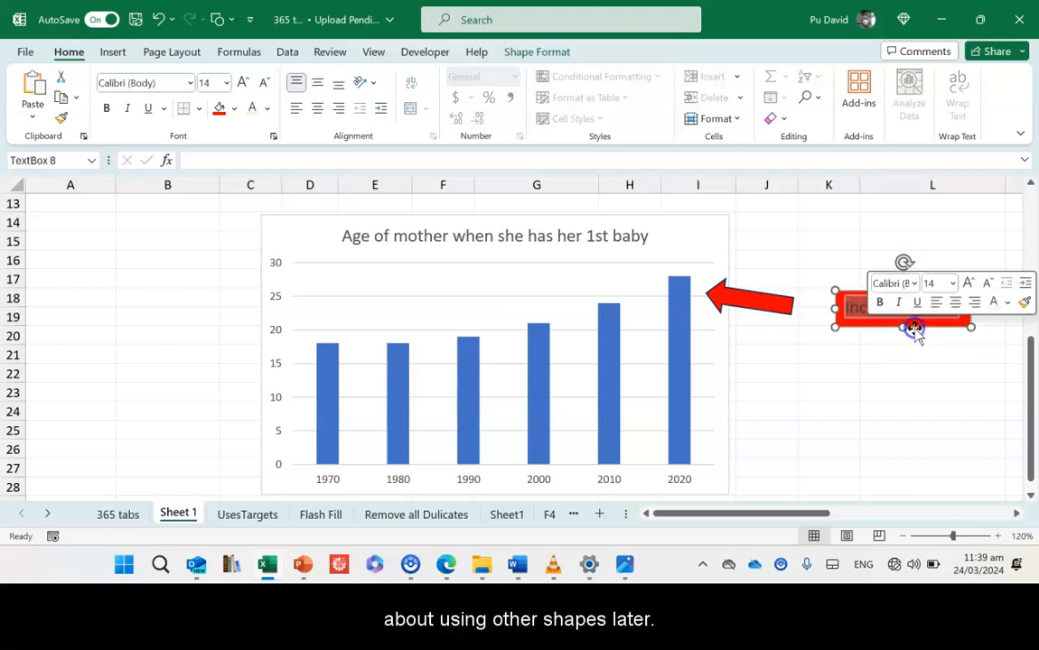
left_click_drag(914, 330, 883, 328)
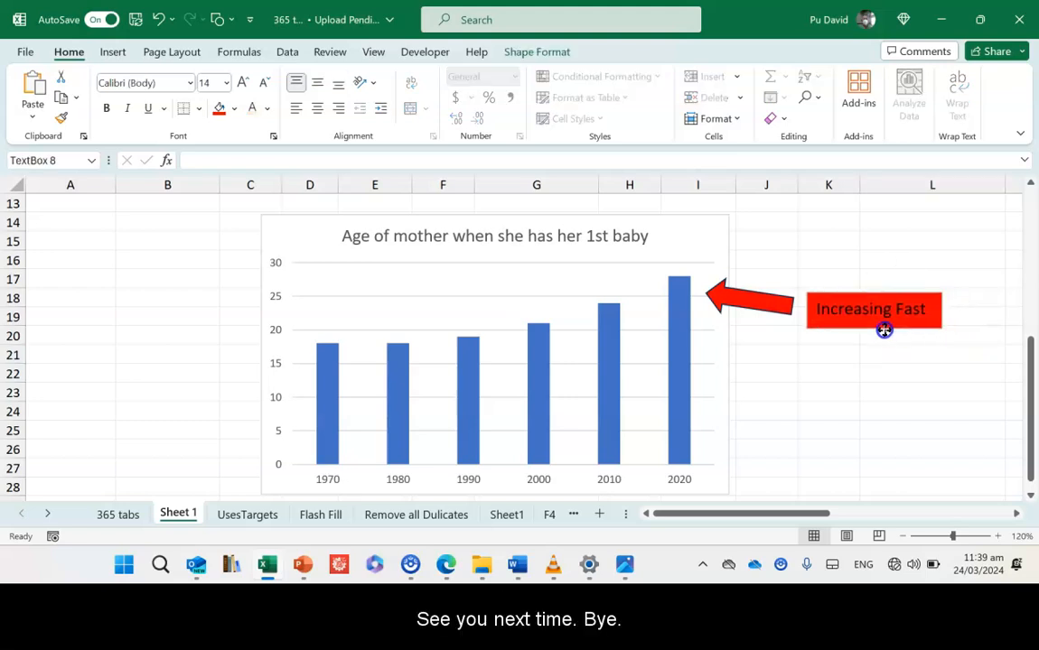